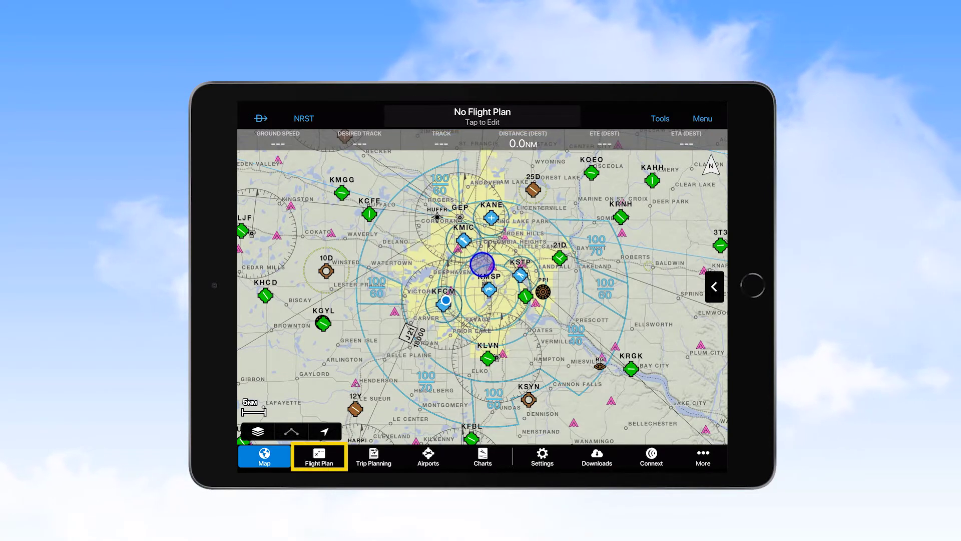
Create a new flight plan with Flying Cloud (KFCM) as the origin airport
{"action": "left_click", "coordinate": [319, 456]}
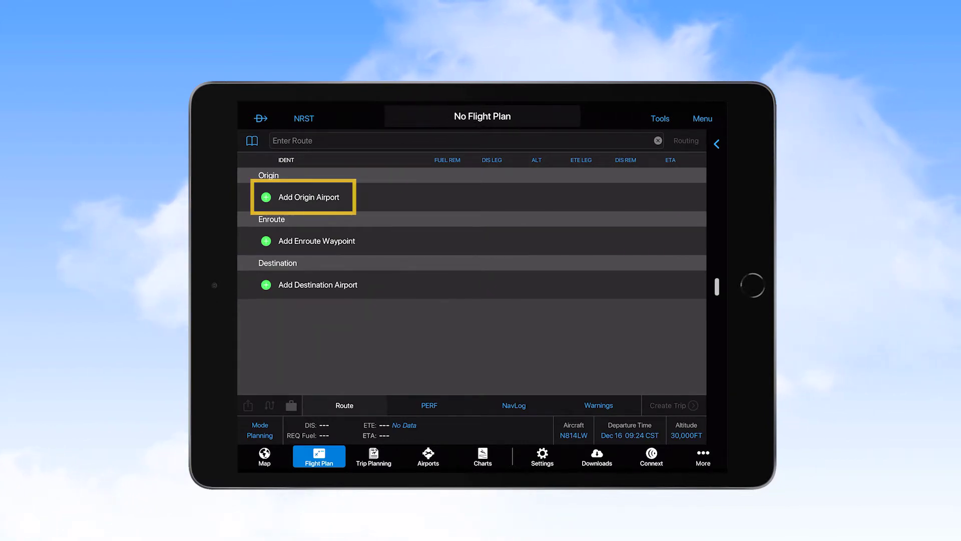
{"action": "left_click", "coordinate": [309, 197]}
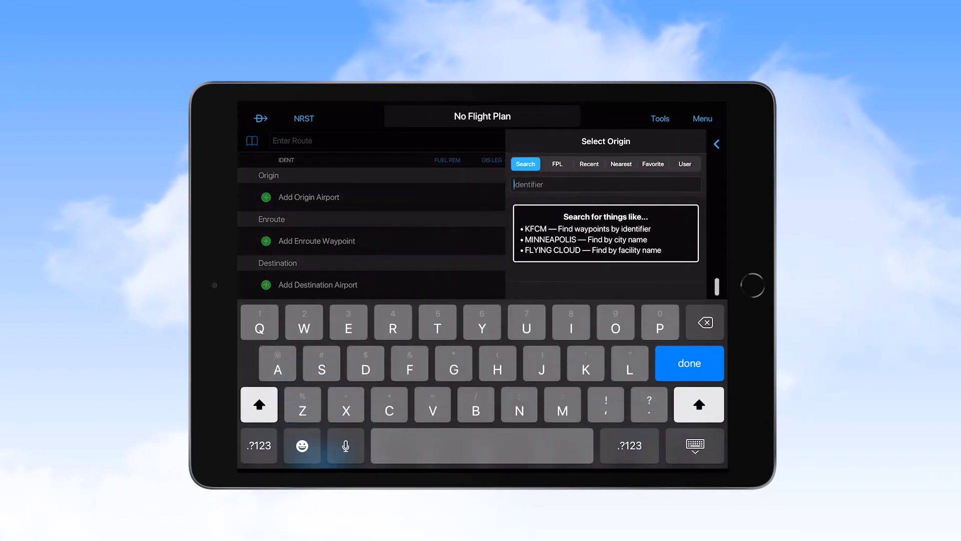
{"action": "type", "text": "K"}
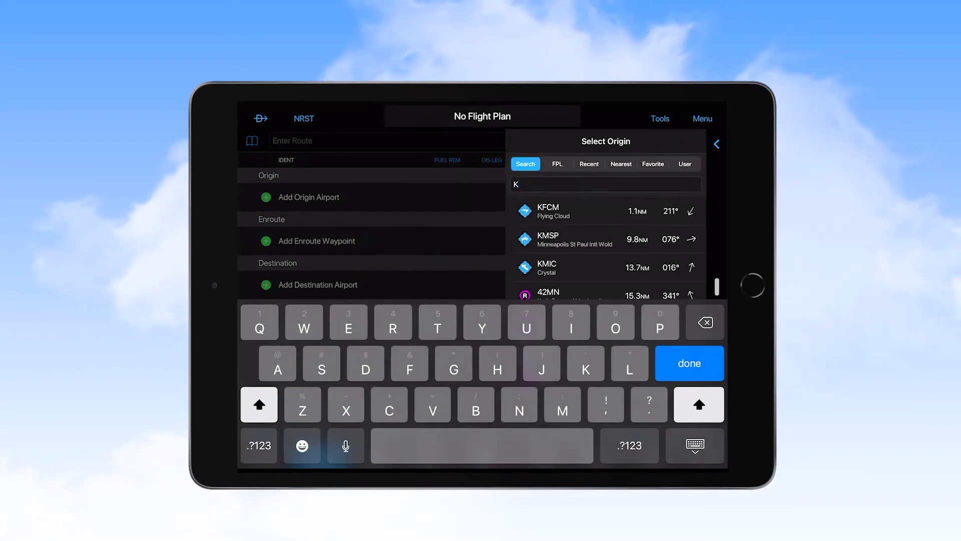
{"action": "type", "text": "FCM"}
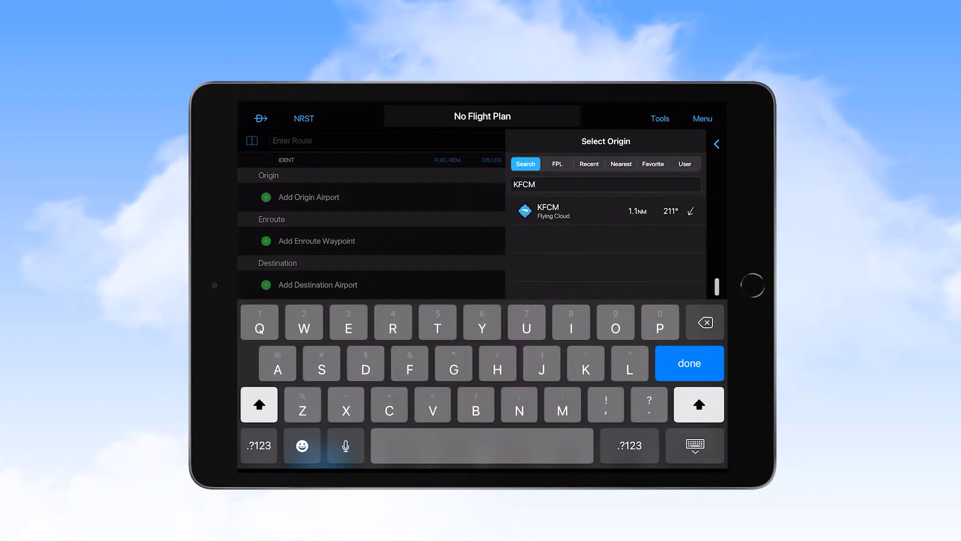
{"action": "left_click", "coordinate": [548, 211]}
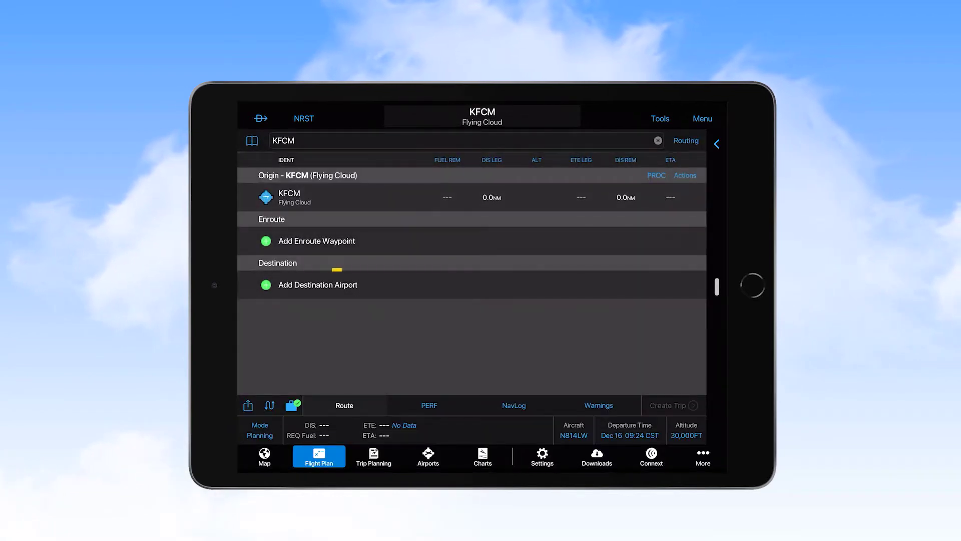
Set Denver Intl (KDEN) as the destination, giving a direct 580.3 NM route
{"action": "left_click", "coordinate": [318, 284]}
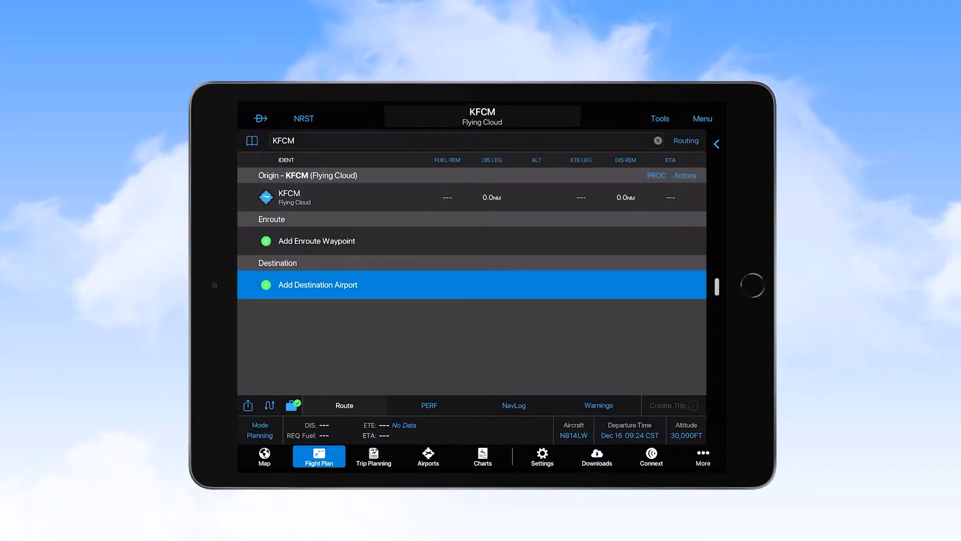
{"action": "type", "text": "KDEN"}
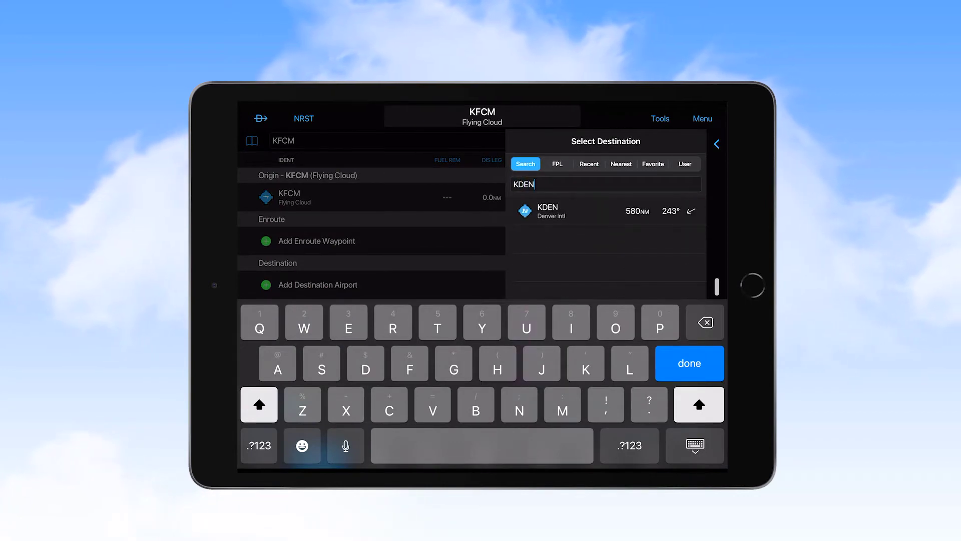
{"action": "left_click", "coordinate": [547, 211]}
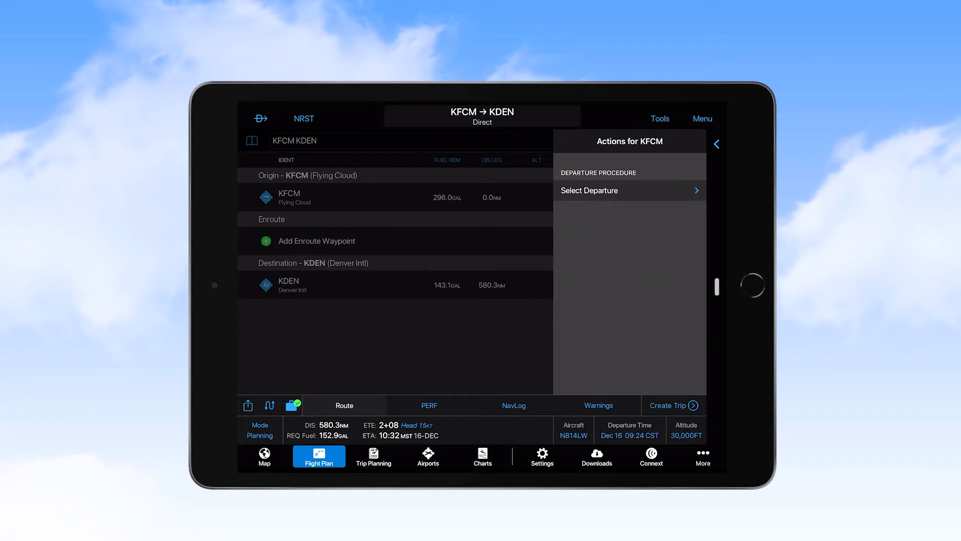
Add the SCHEP9 departure with the ONL transition out of KFCM
{"action": "left_click", "coordinate": [589, 191]}
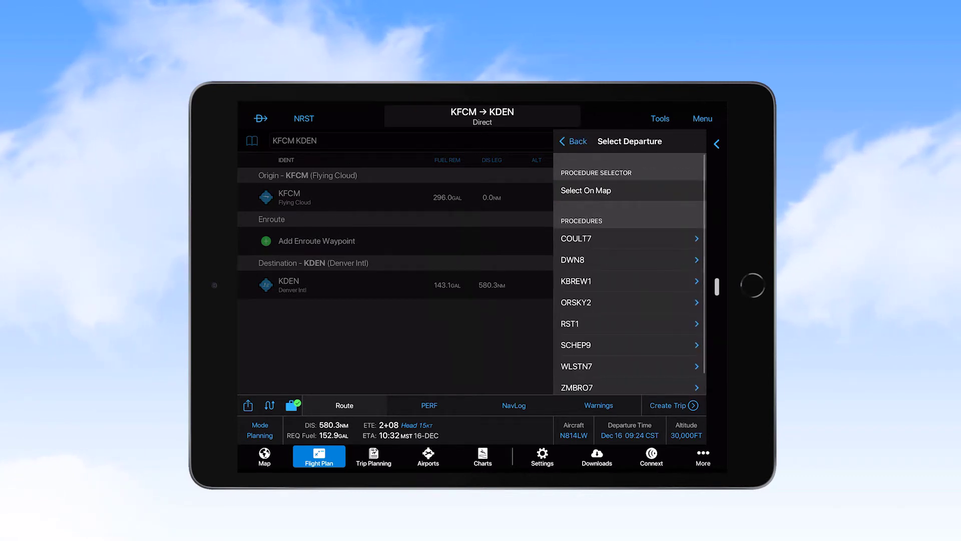
{"action": "scroll", "coordinate": [629, 276], "scroll_direction": "down", "scroll_amount": 2}
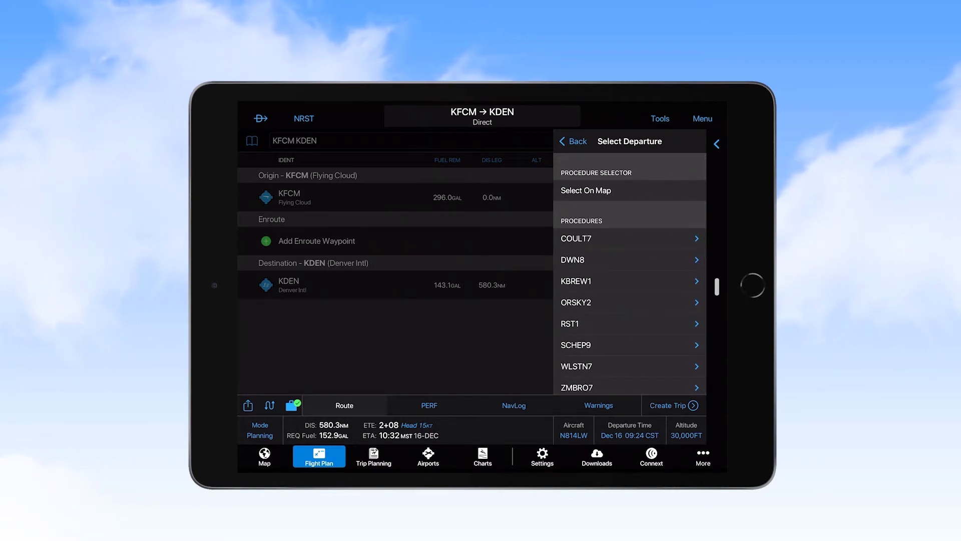
{"action": "left_click", "coordinate": [576, 345]}
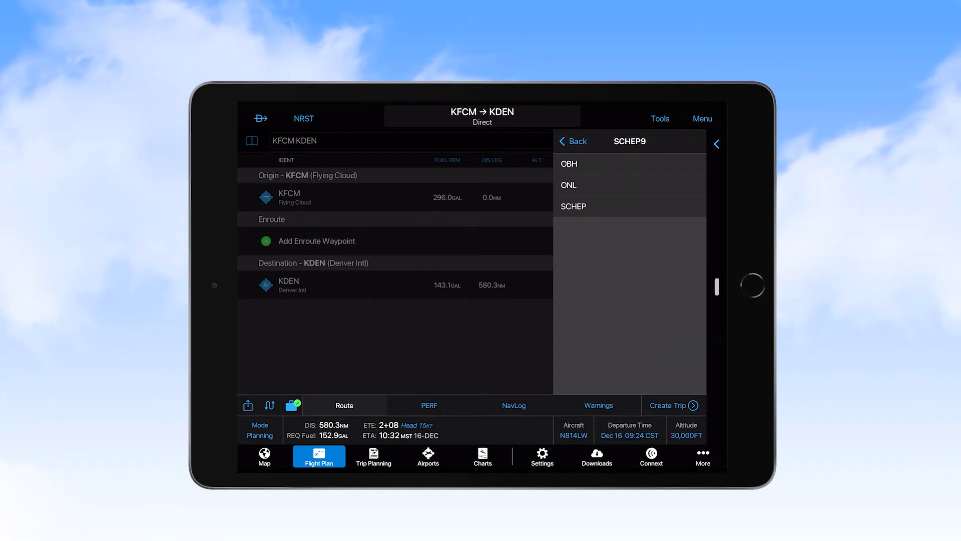
{"action": "left_click", "coordinate": [569, 184]}
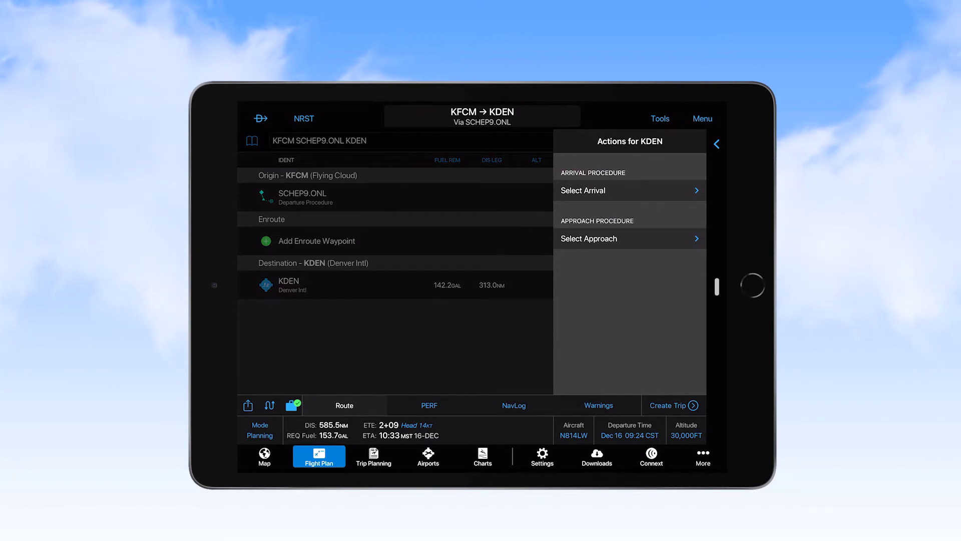
Add the LANDR1 arrival with the LANDR transition into KDEN, totalling 586.6 NM
{"action": "left_click", "coordinate": [583, 190]}
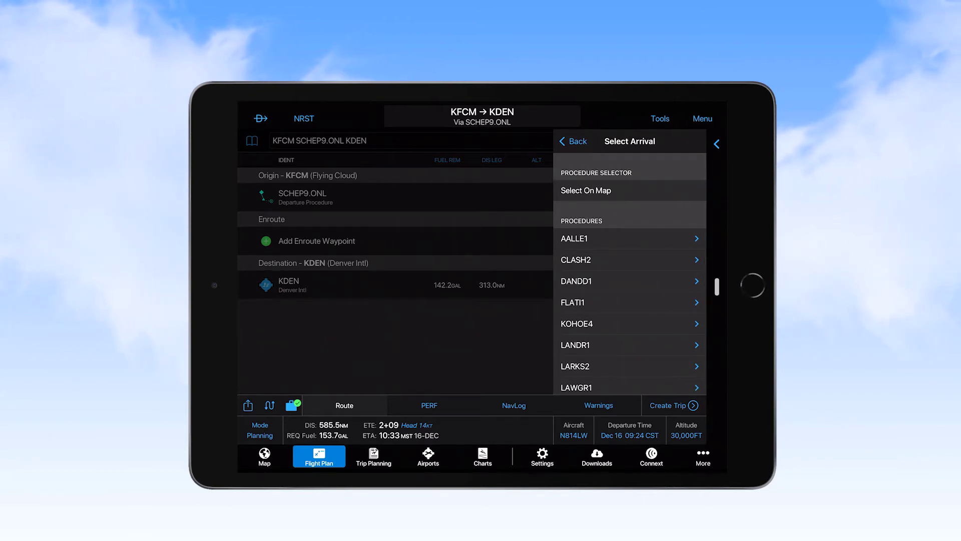
{"action": "left_click", "coordinate": [575, 345]}
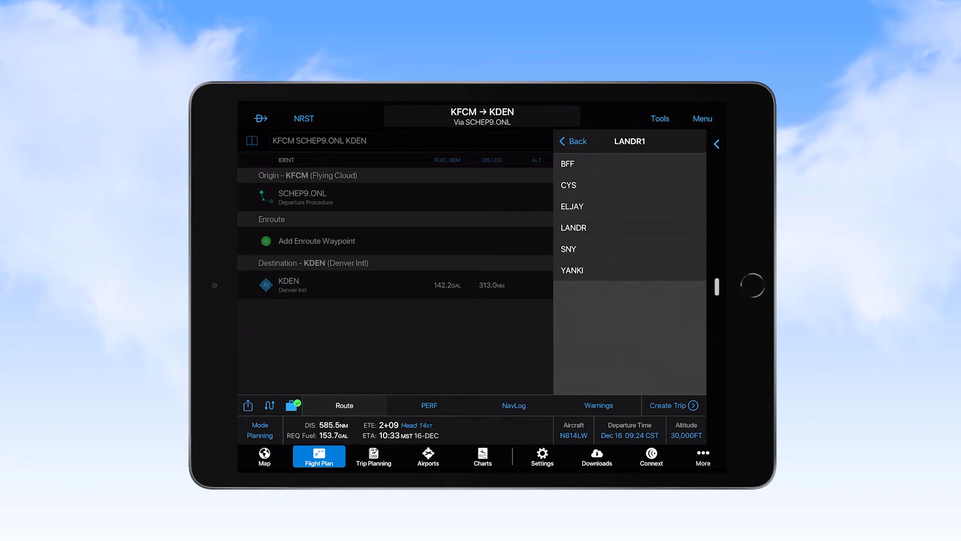
{"action": "left_click", "coordinate": [573, 227]}
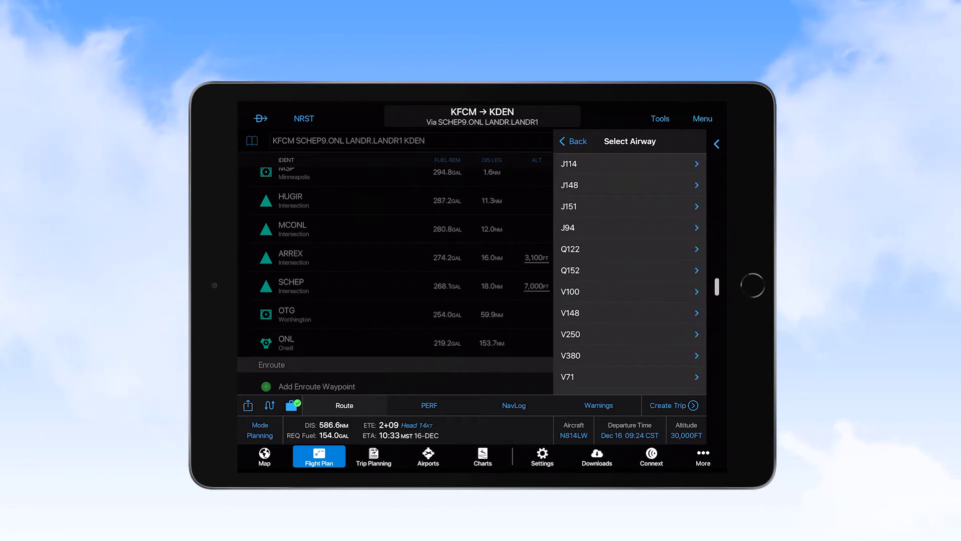
Route along airway J114, exiting at SNY
{"action": "left_click", "coordinate": [568, 163]}
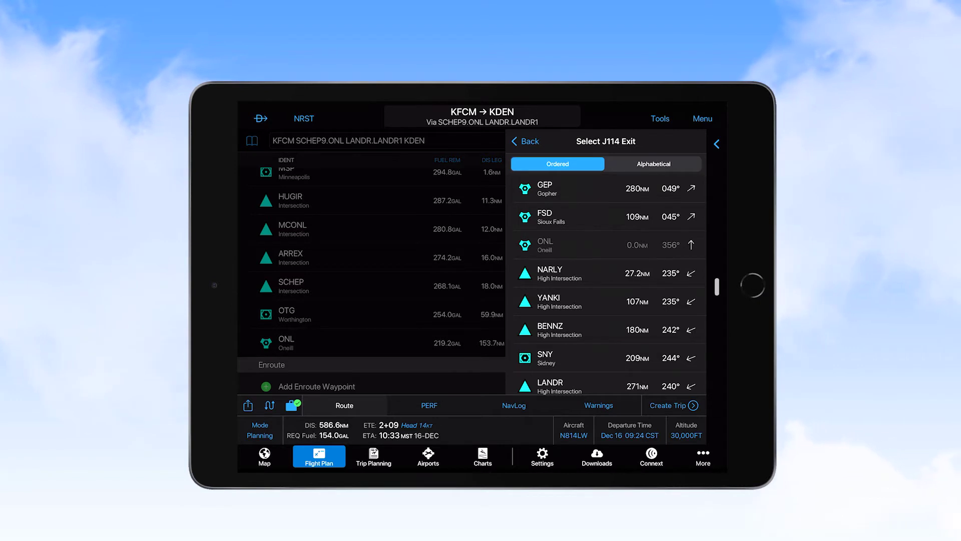
{"action": "left_click", "coordinate": [546, 357]}
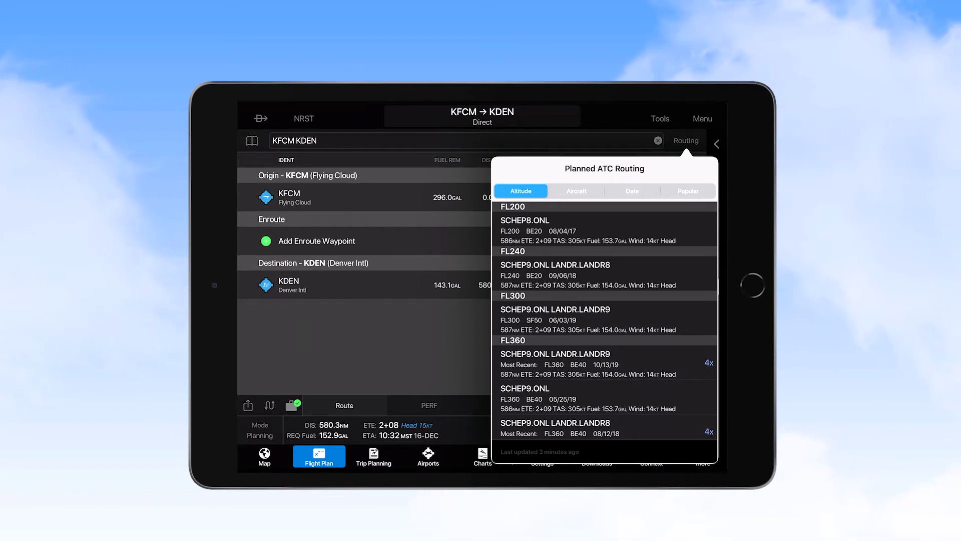
Sort Planned ATC Routing by Aircraft, Date and Popular, then load SCHEP9.ONL LANDR.LANDR1
{"action": "left_click", "coordinate": [576, 191]}
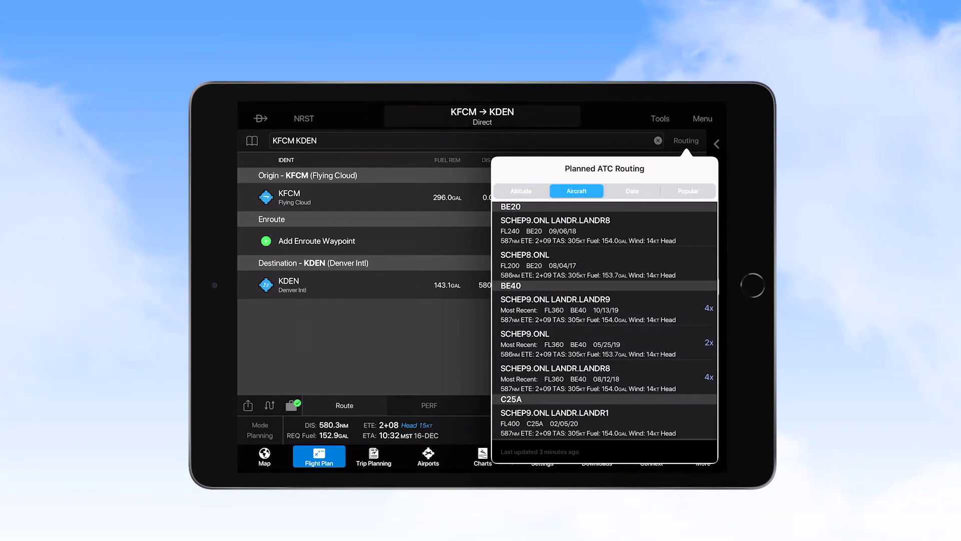
{"action": "left_click", "coordinate": [632, 191]}
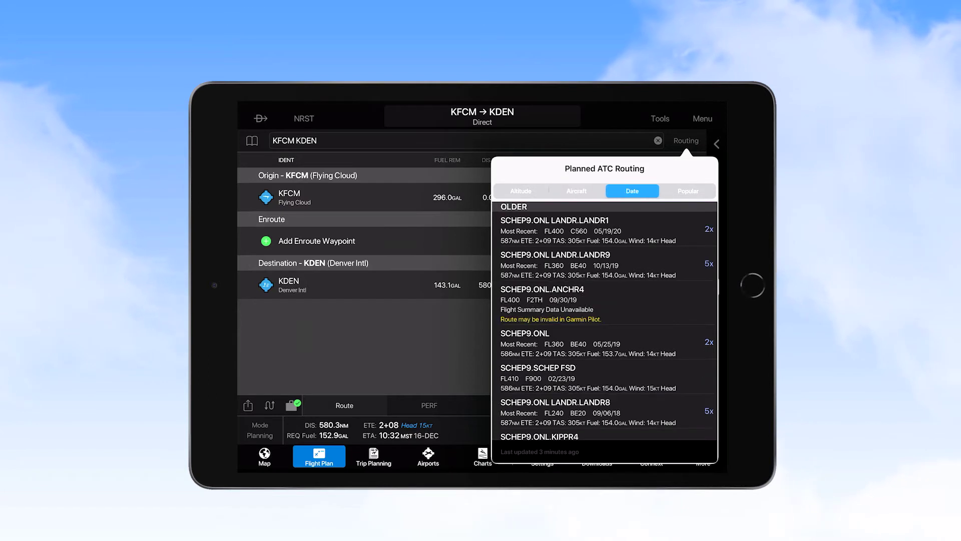
{"action": "left_click", "coordinate": [688, 191]}
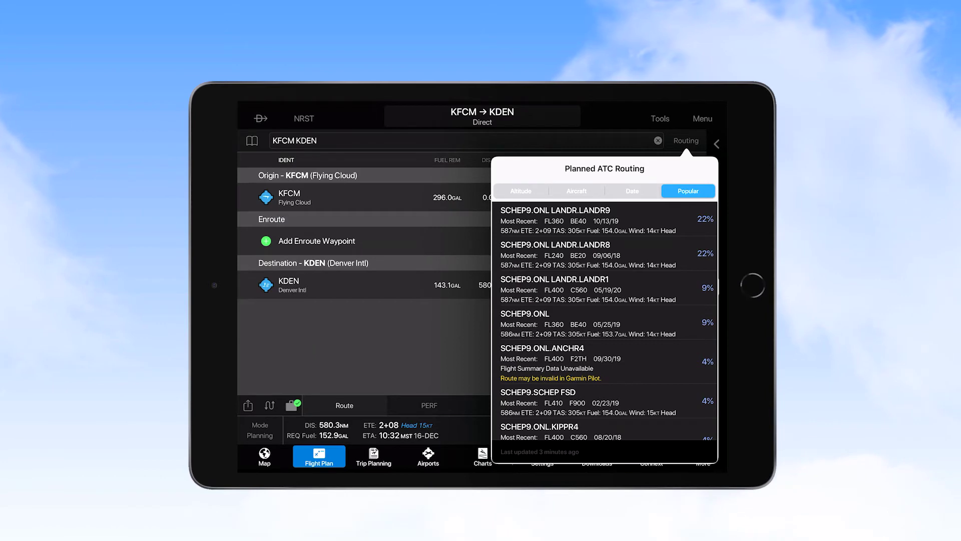
{"action": "left_click", "coordinate": [588, 221]}
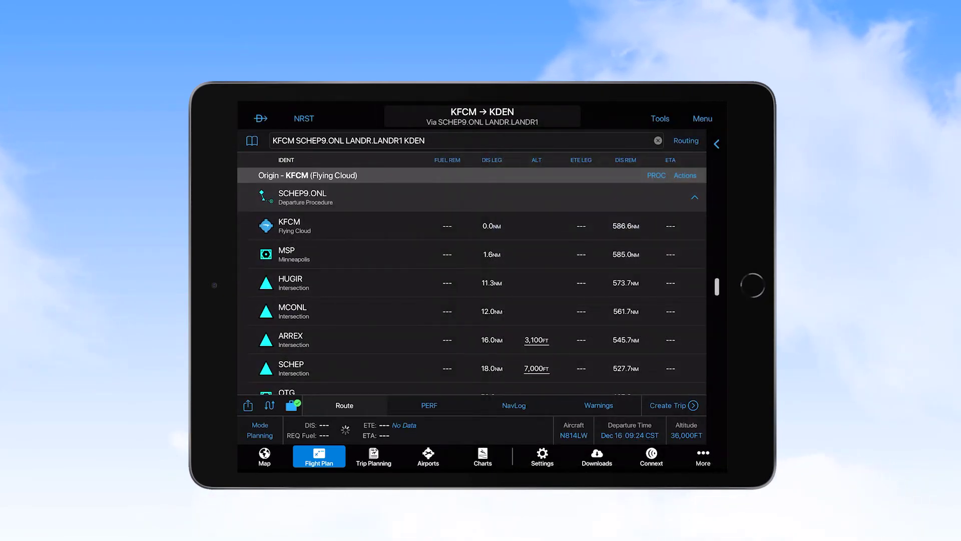
Start adding an enroute waypoint, then cancel without adding one
{"action": "scroll", "coordinate": [472, 281], "scroll_direction": "down", "scroll_amount": 5}
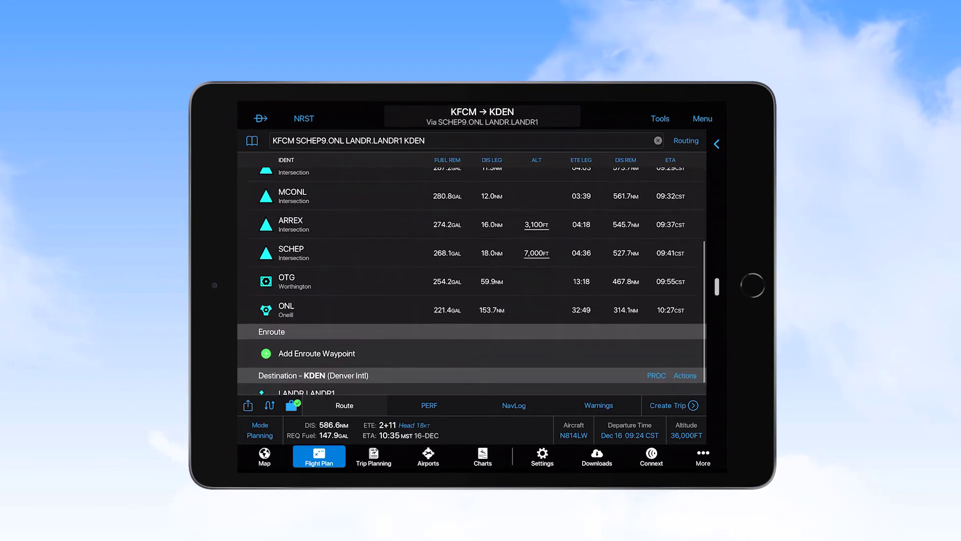
{"action": "scroll", "coordinate": [472, 280], "scroll_direction": "down", "scroll_amount": 2}
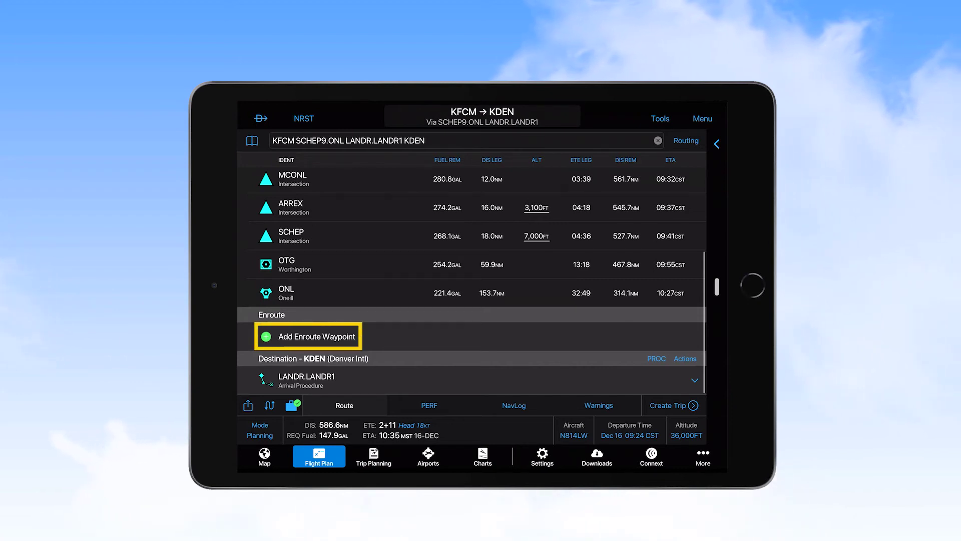
{"action": "left_click", "coordinate": [317, 336]}
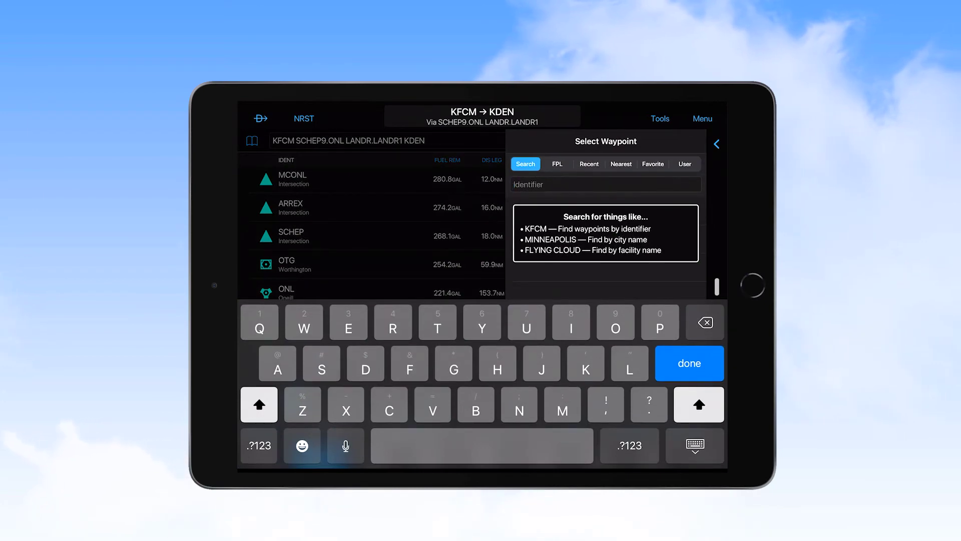
{"action": "left_click", "coordinate": [684, 454]}
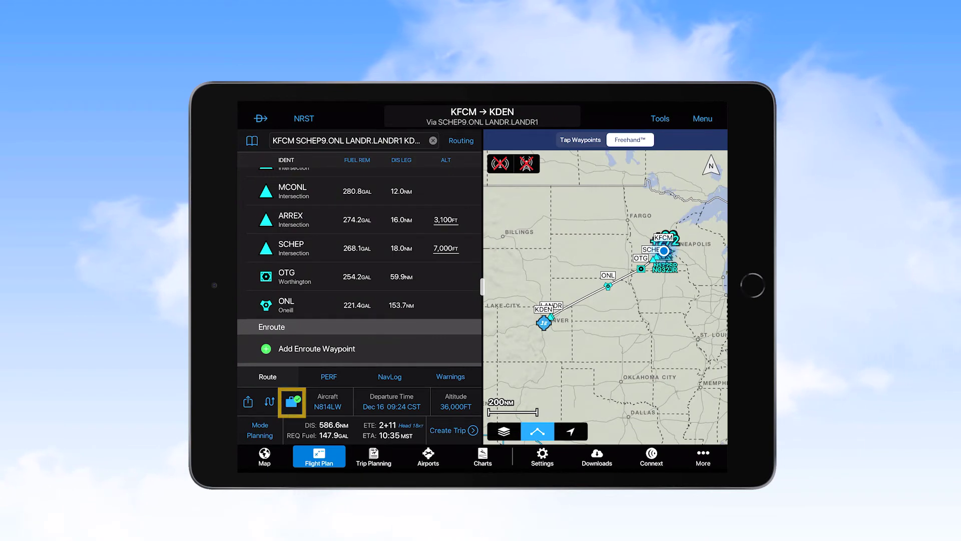
{"action": "left_click_drag", "start_coordinate": [482, 287], "coordinate": [717, 286]}
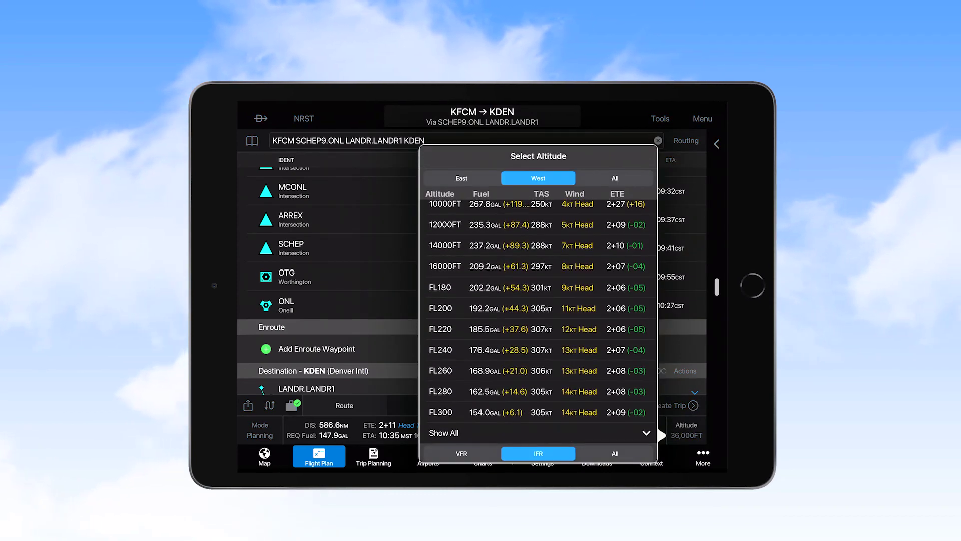
Set the cruise altitude to FL300 from the West/IFR list
{"action": "left_click", "coordinate": [536, 412]}
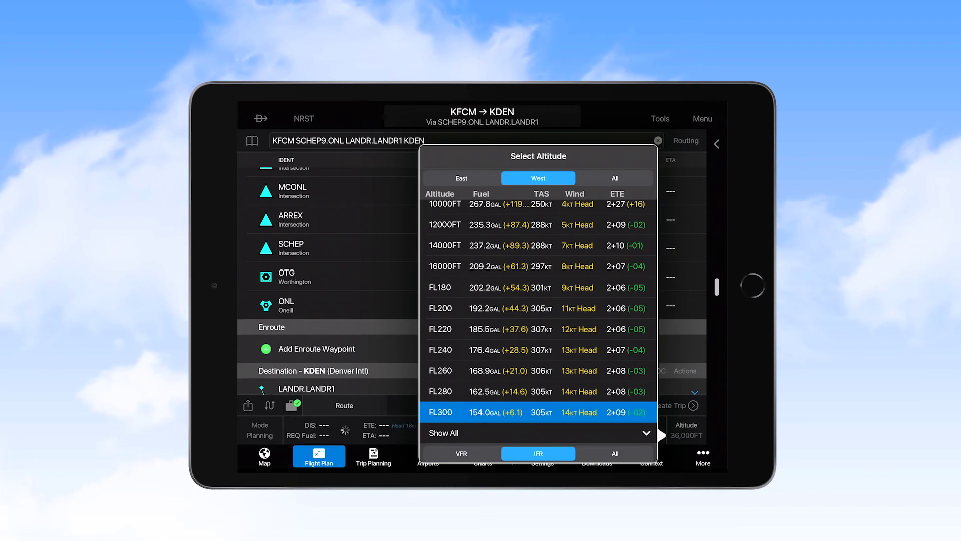